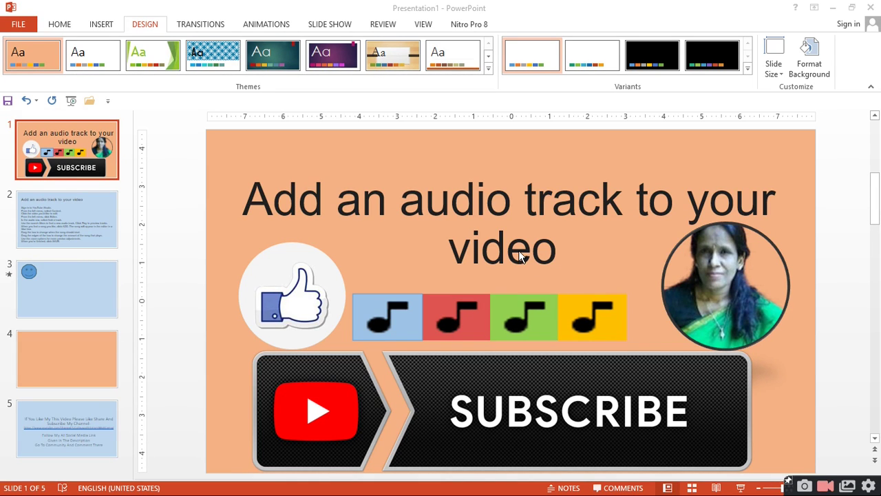
Review slide 2's audio-track steps, then open slide 3 with the blue smiley face
click(58, 231)
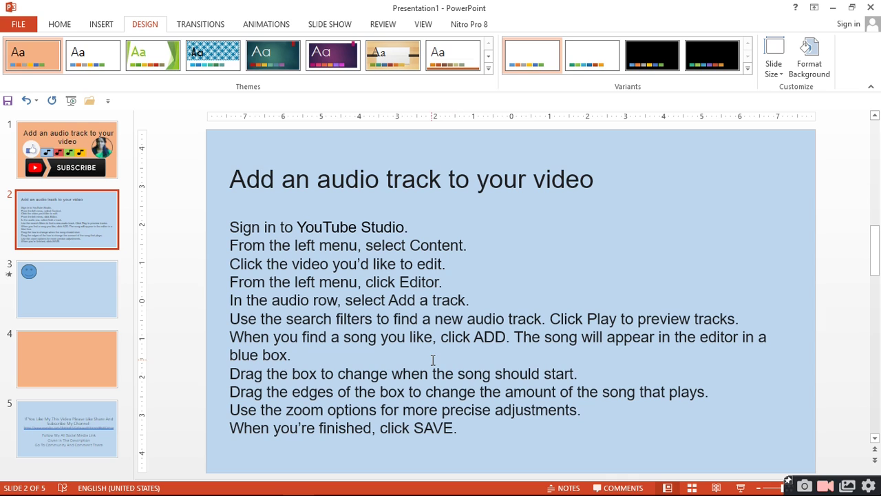
click(67, 301)
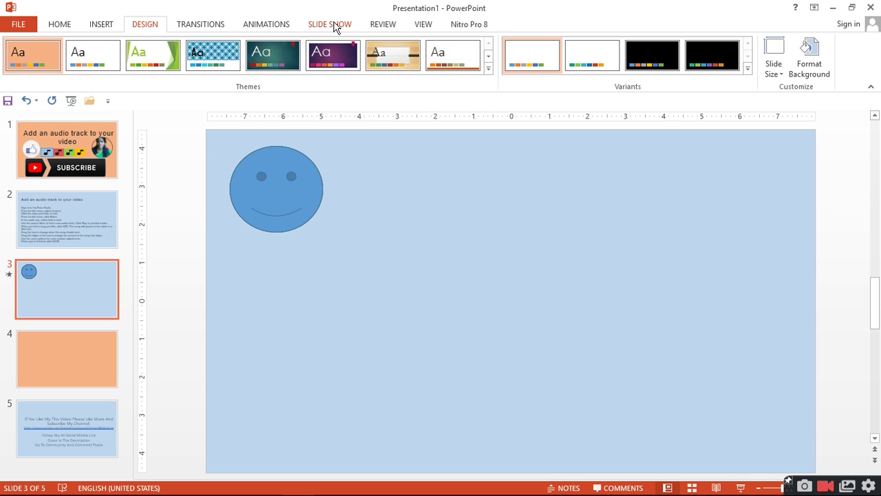
click(333, 24)
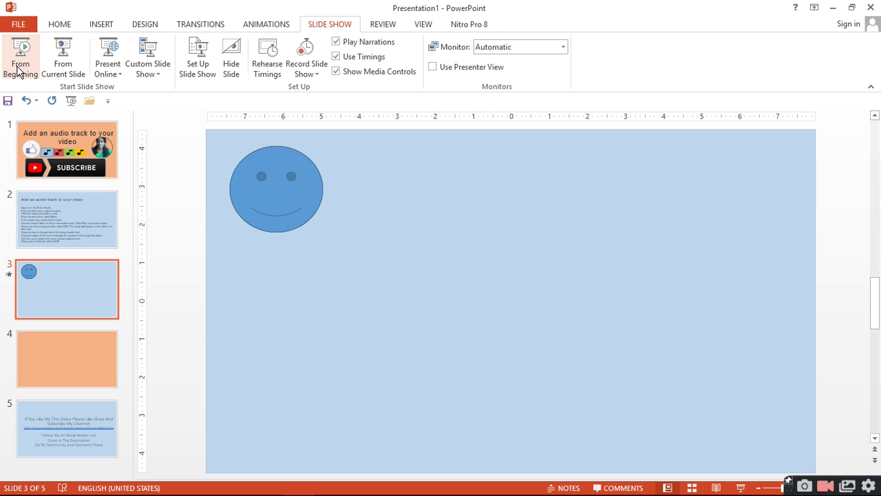
click(63, 49)
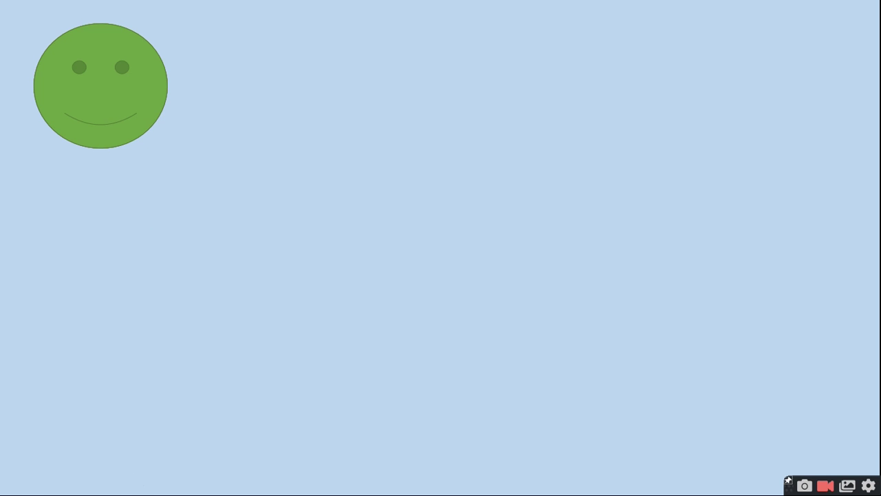
click(375, 140)
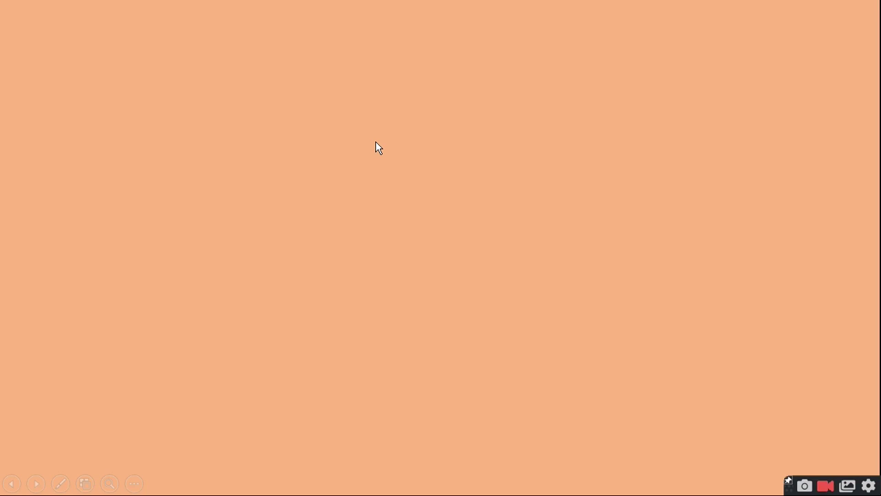
click(377, 148)
click(377, 151)
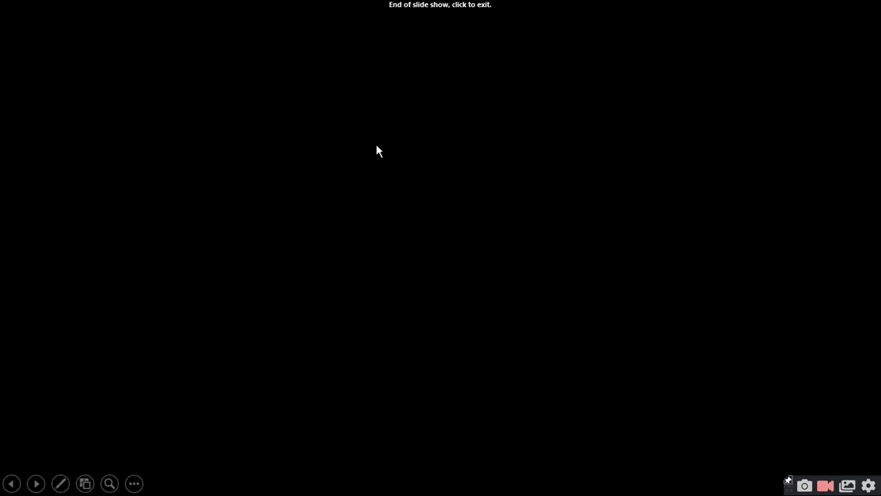
click(378, 151)
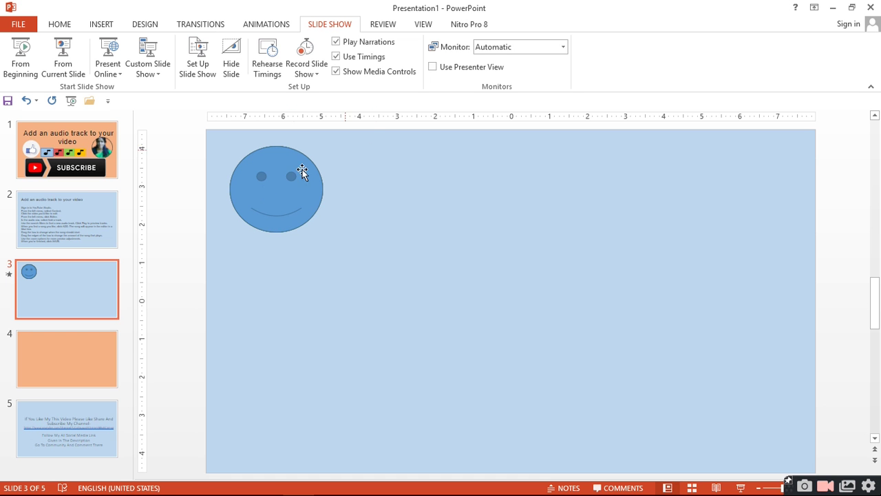
Insert Travel Nonstop - Squadda B.mp3 from the PC on slide 3 and move its icon to the bottom centre
click(76, 296)
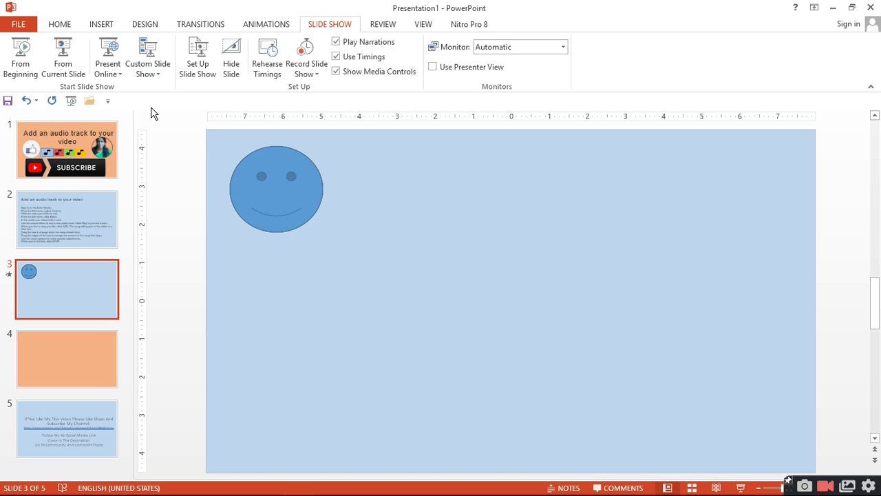
click(285, 218)
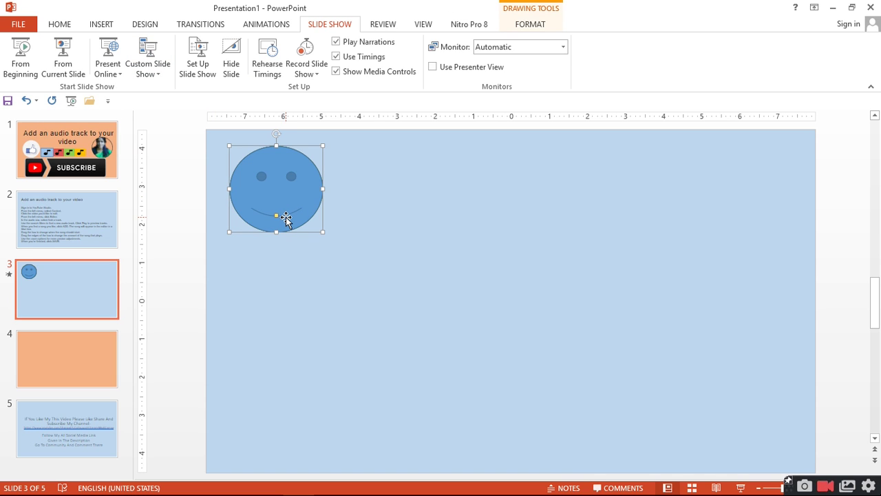
click(377, 327)
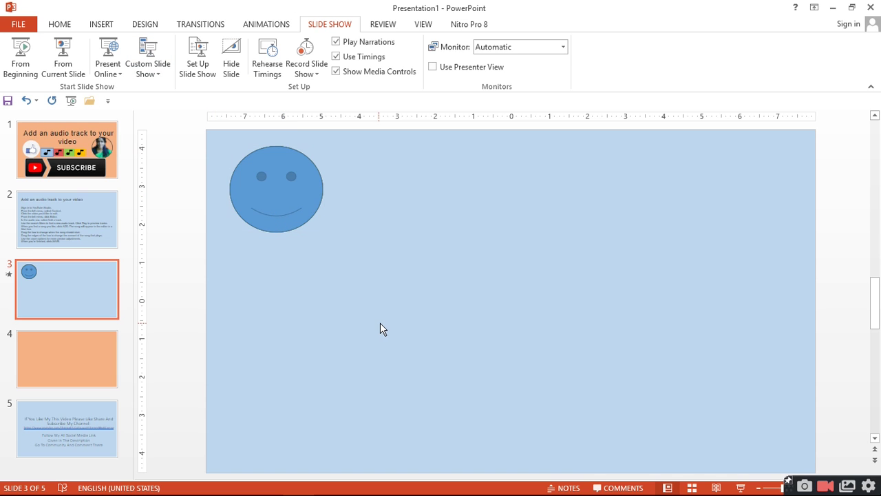
click(108, 26)
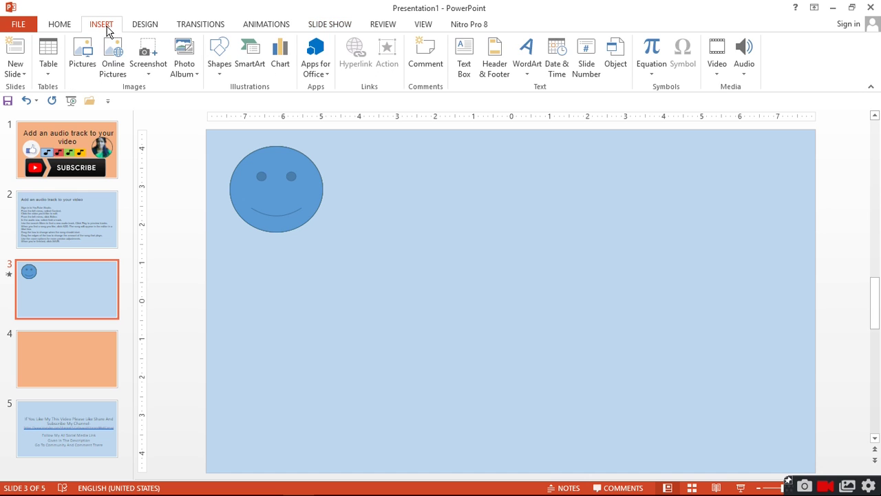
click(749, 63)
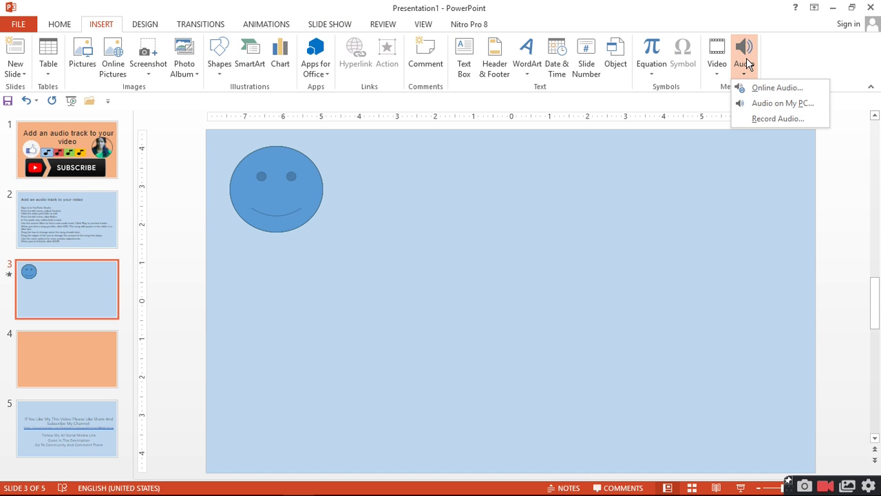
click(787, 104)
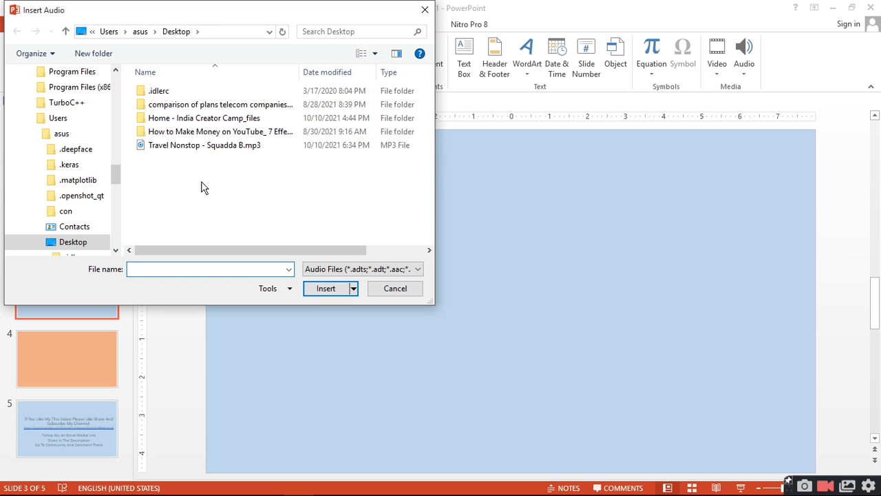
double_click(170, 147)
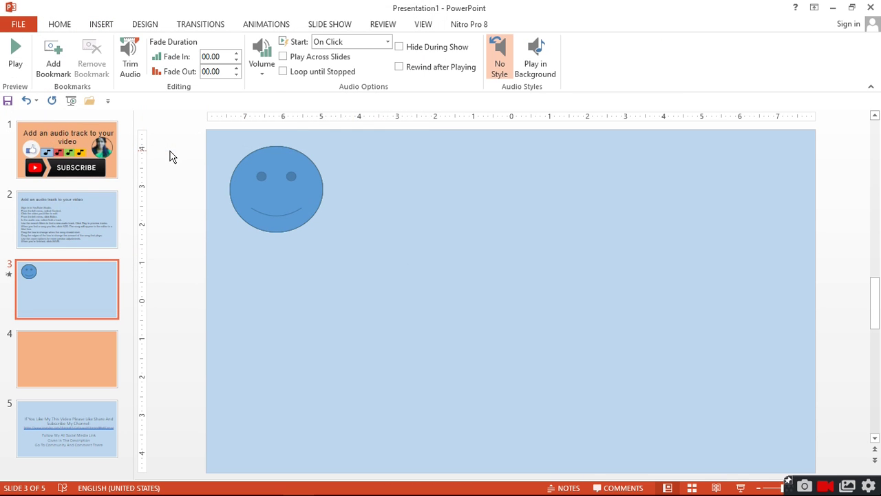
drag(509, 301, 505, 432)
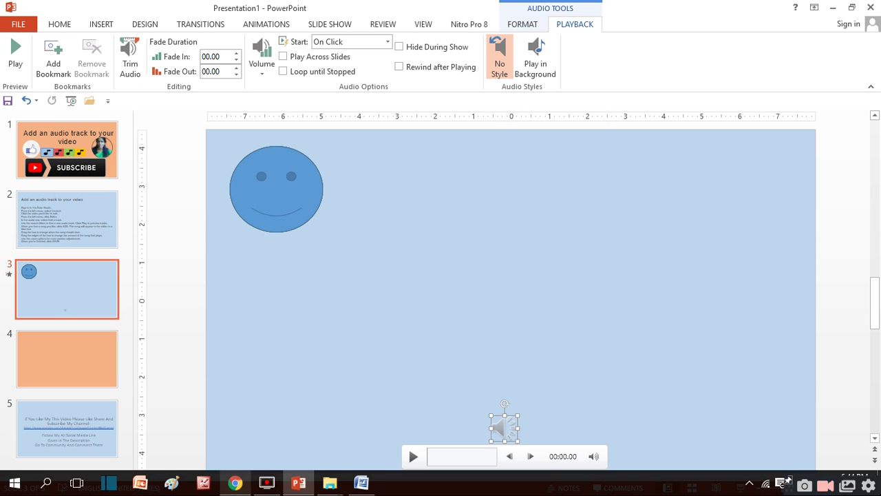
Visit the YouTube Studio Audio library, then return to the PowerPoint presentation
click(235, 482)
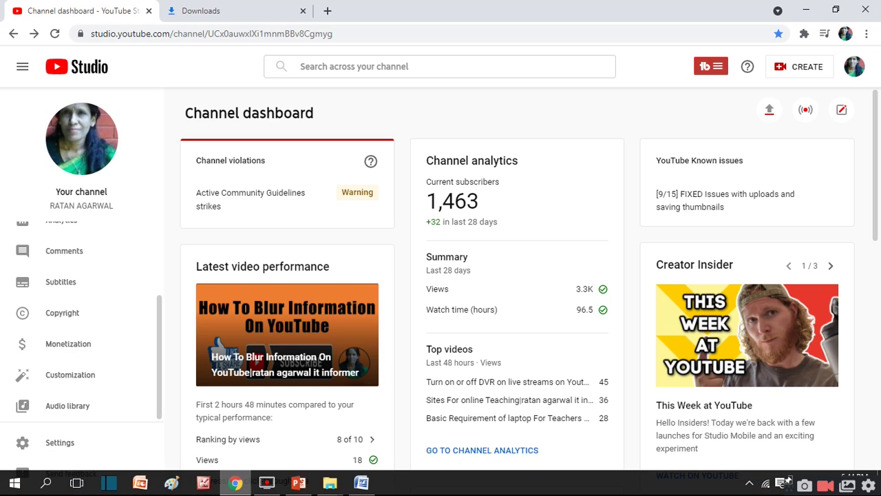
click(71, 405)
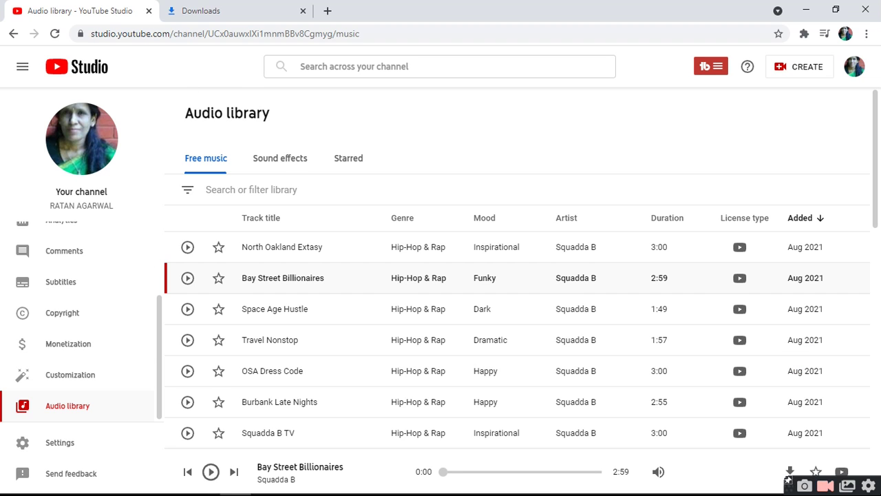
click(298, 483)
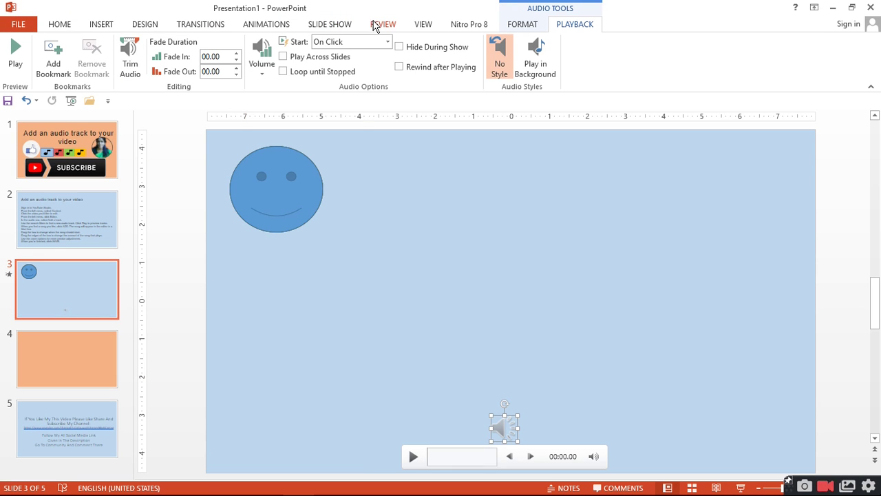
Preview slide 3's audio clip in the editor and bring up the slide show options
click(413, 457)
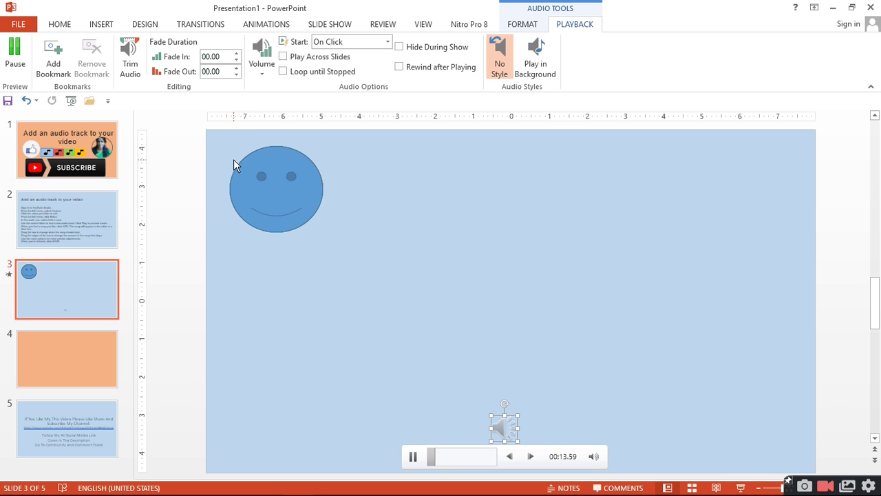
click(333, 25)
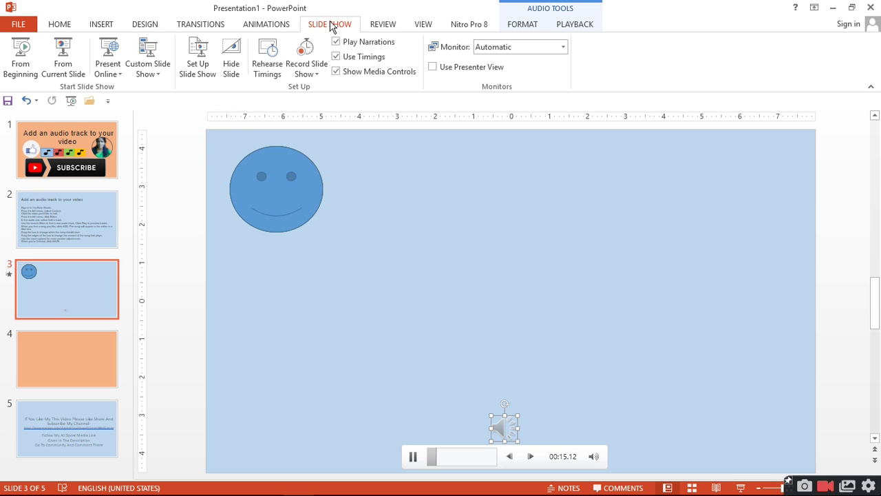
Run the slide show from slide 3 and play its audio clip during the show
click(63, 68)
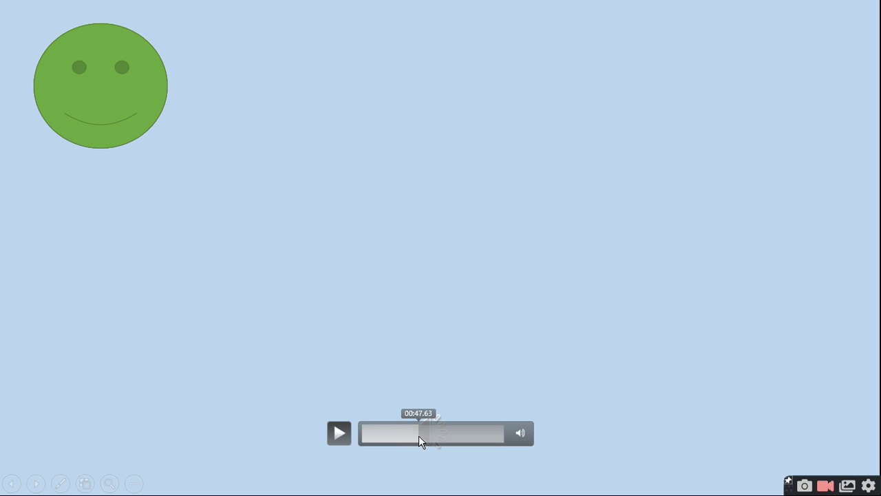
mouse_move(423, 431)
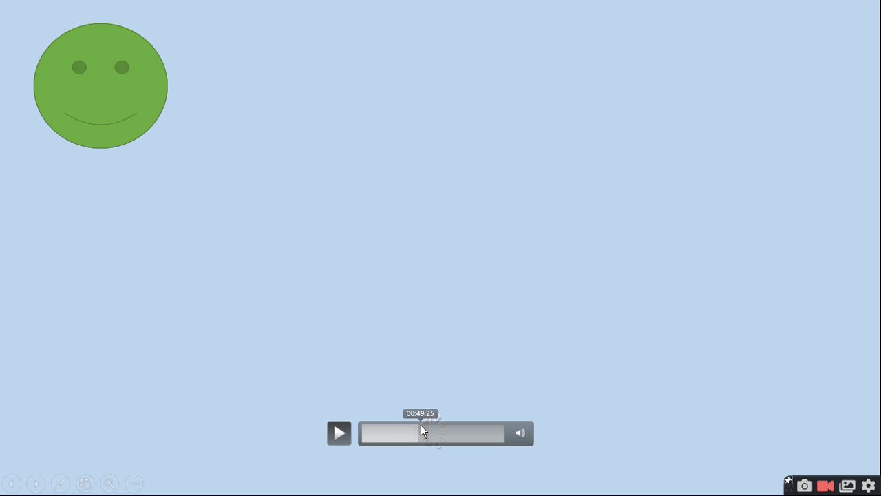
click(341, 431)
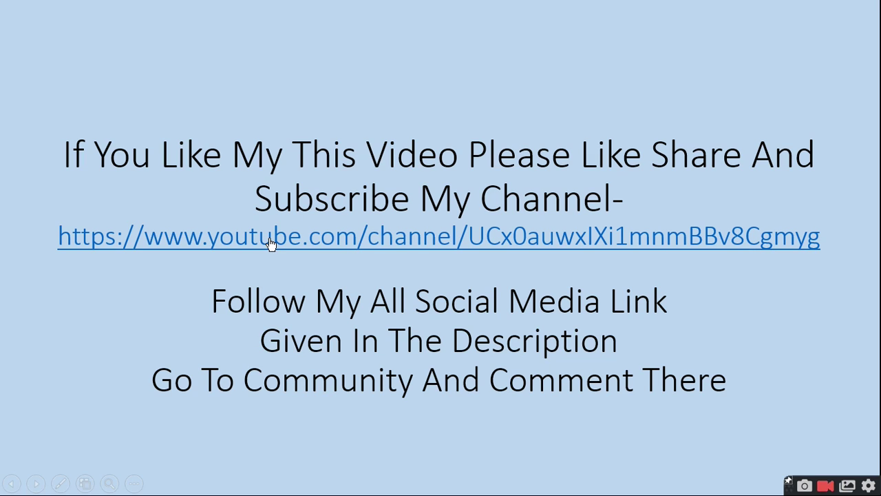
Follow the show's YouTube channel link, close that page, and return to PowerPoint's editing window
click(269, 239)
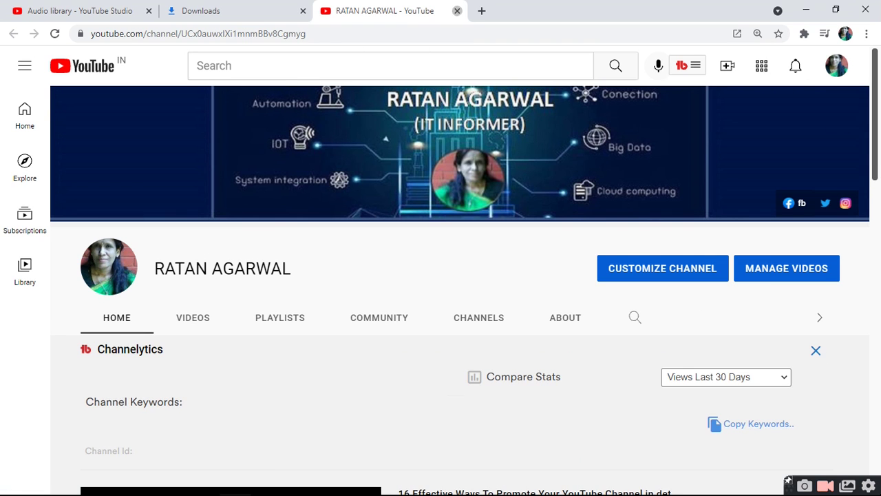
click(456, 12)
click(67, 12)
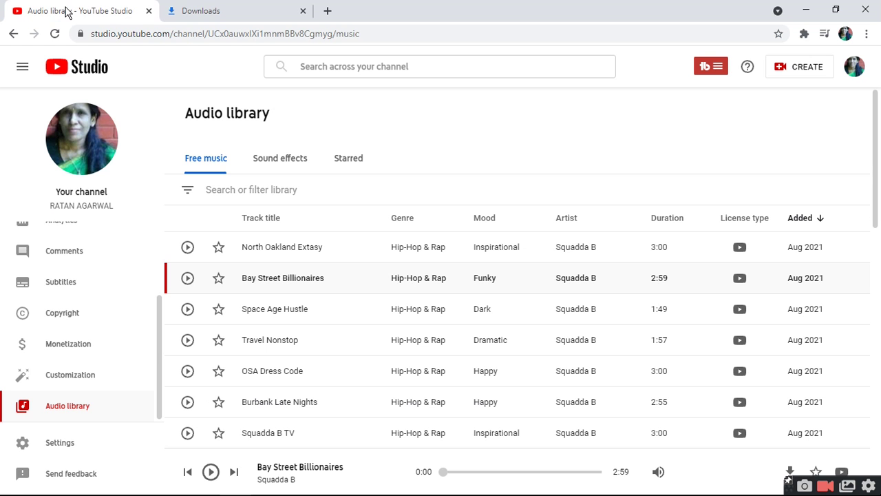
mouse_move(344, 474)
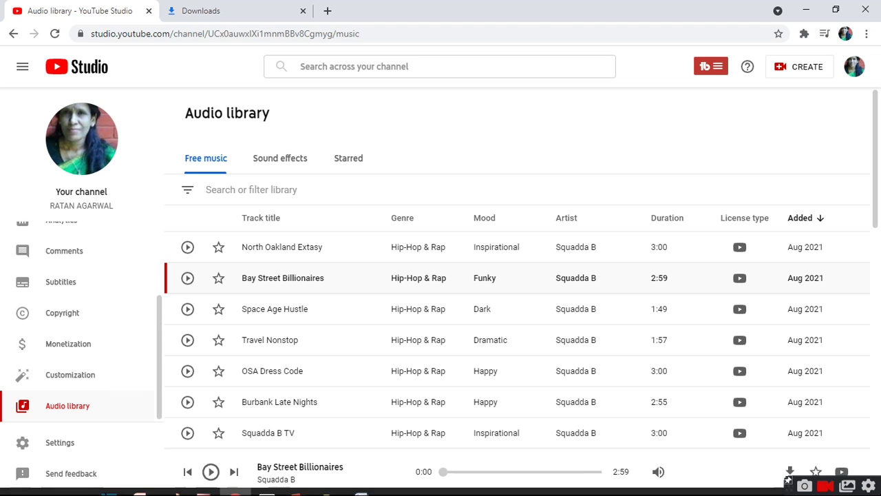
mouse_move(300, 485)
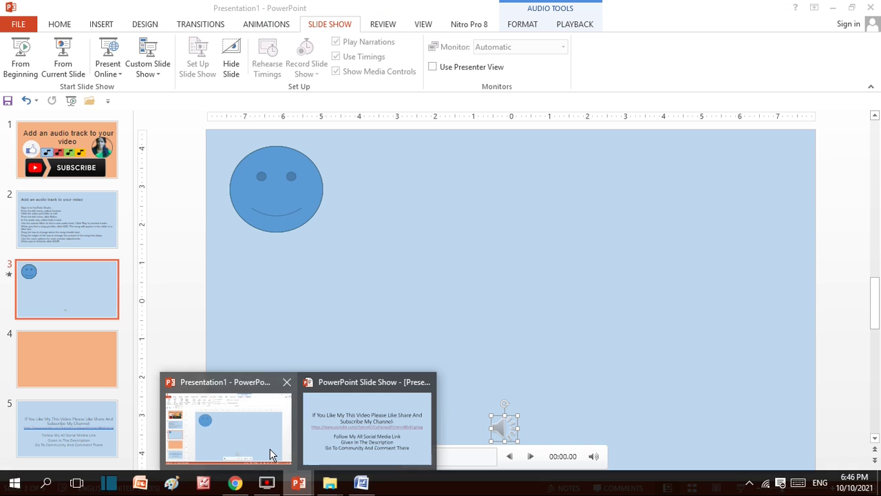
click(271, 452)
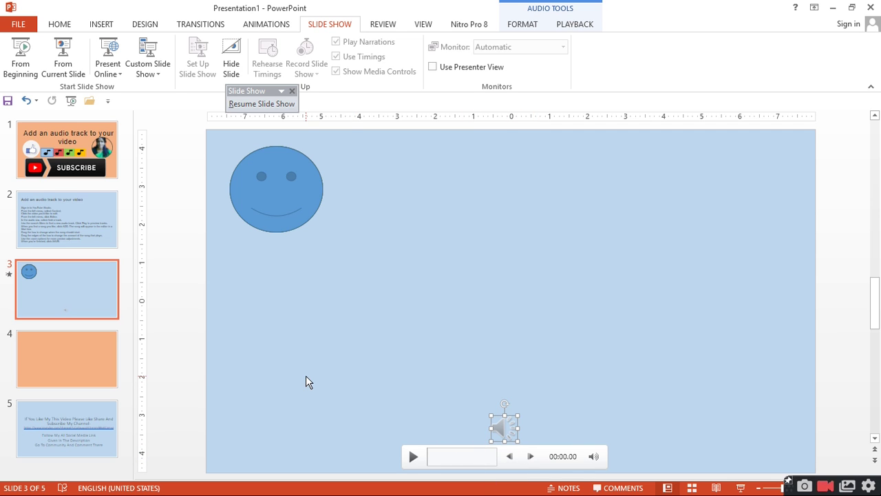
Select the slide 2 thumbnail listing the steps for adding an audio track
click(20, 232)
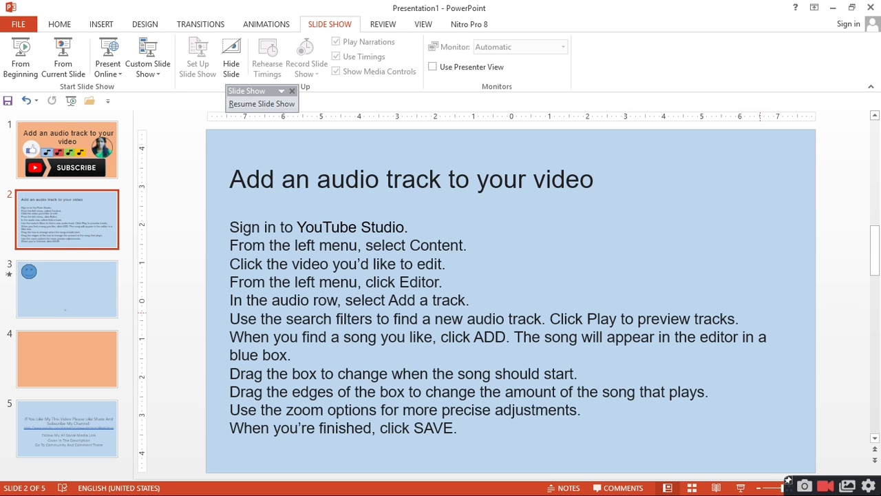
Delete the blank orange slide 4 so the subscribe slide becomes the last of four
click(54, 364)
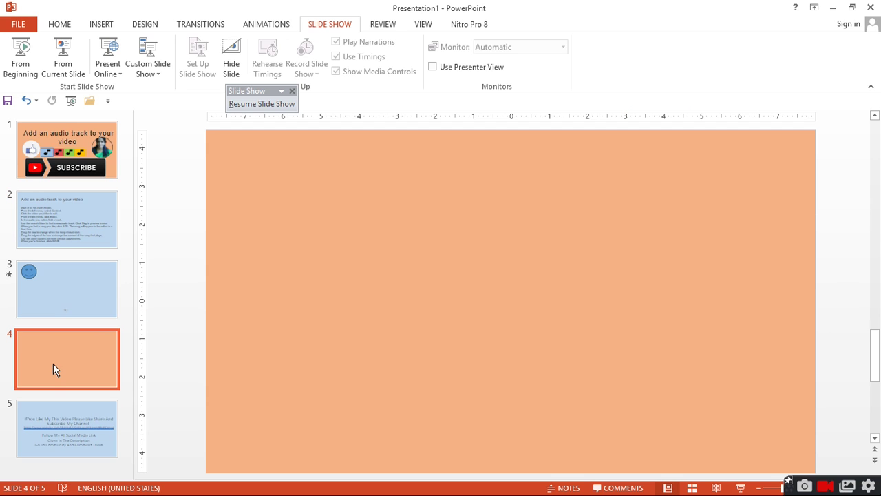
click(55, 406)
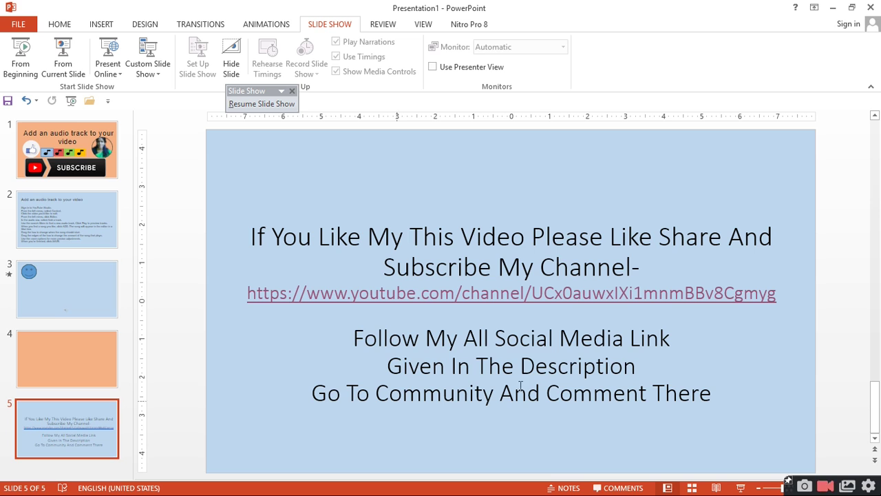
click(73, 361)
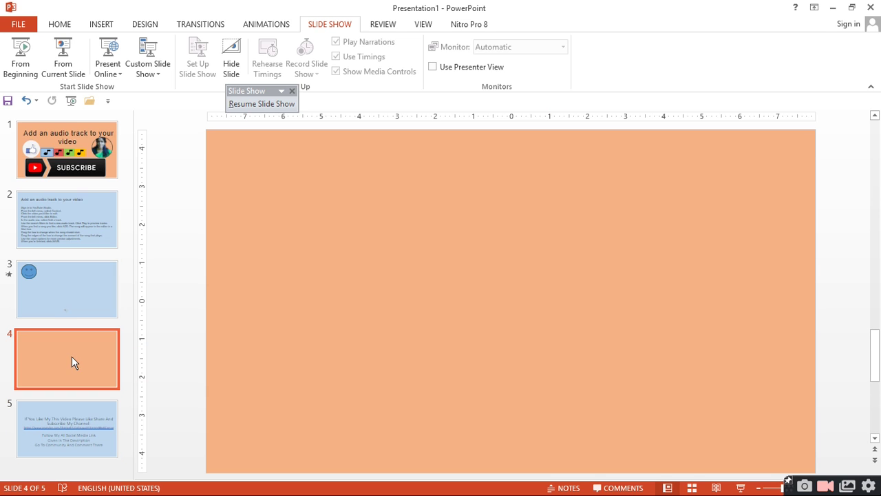
key(Delete)
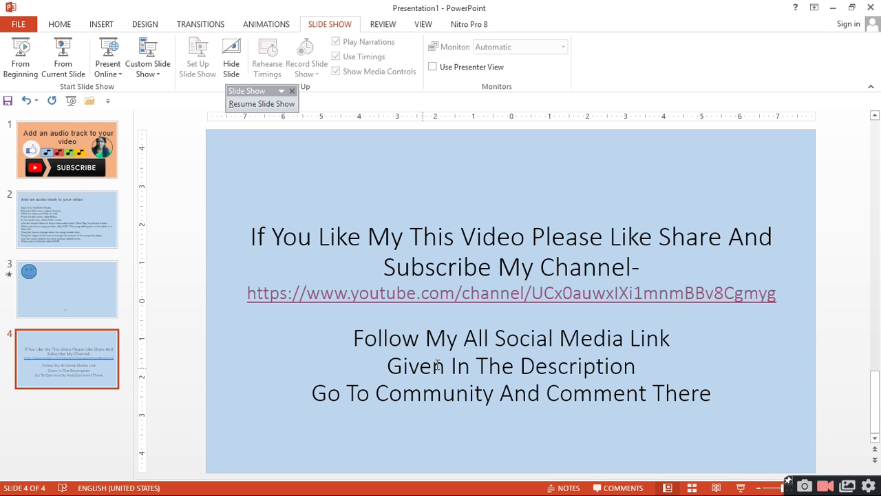